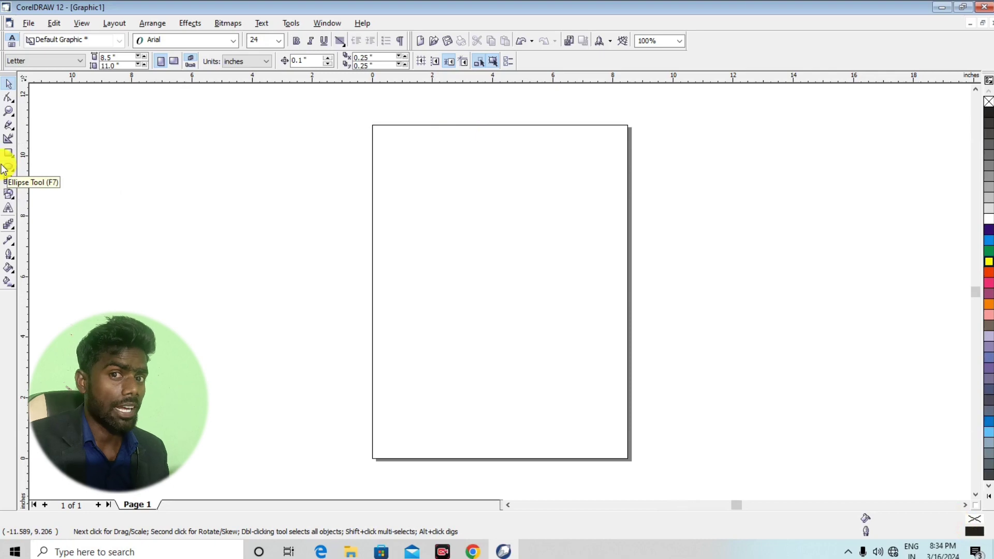
Draw an ellipse about 4.27 by 4.49 inches on the upper part of the page and fill it yellow
{"action": "left_click", "coordinate": [10, 170]}
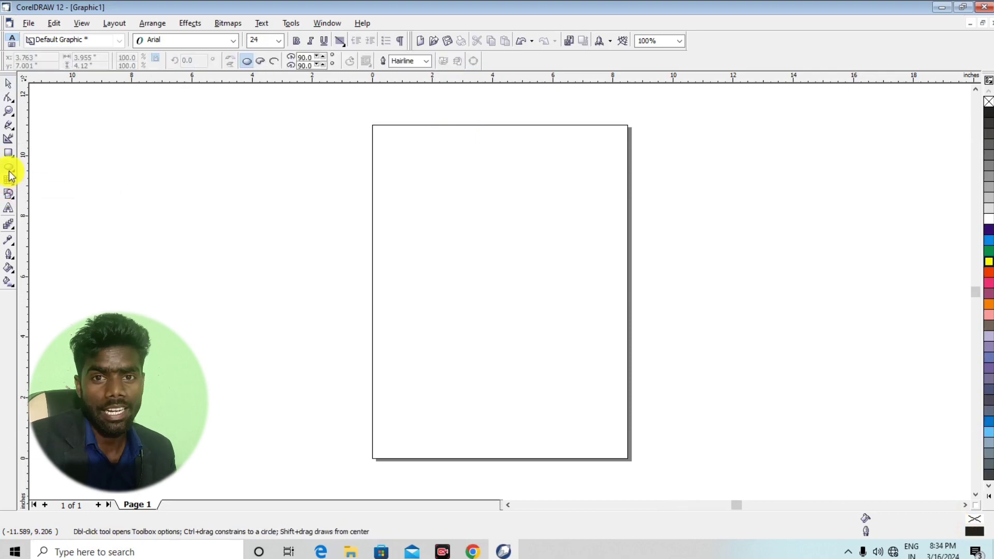
{"action": "left_click_drag", "start_coordinate": [399, 185], "coordinate": [424, 209]}
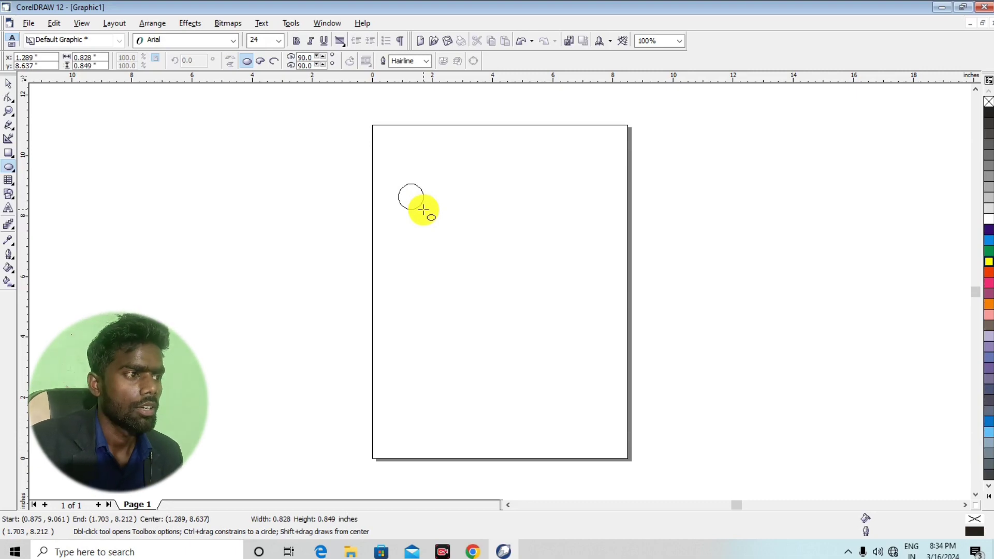
{"action": "left_click_drag", "start_coordinate": [423, 210], "coordinate": [527, 320]}
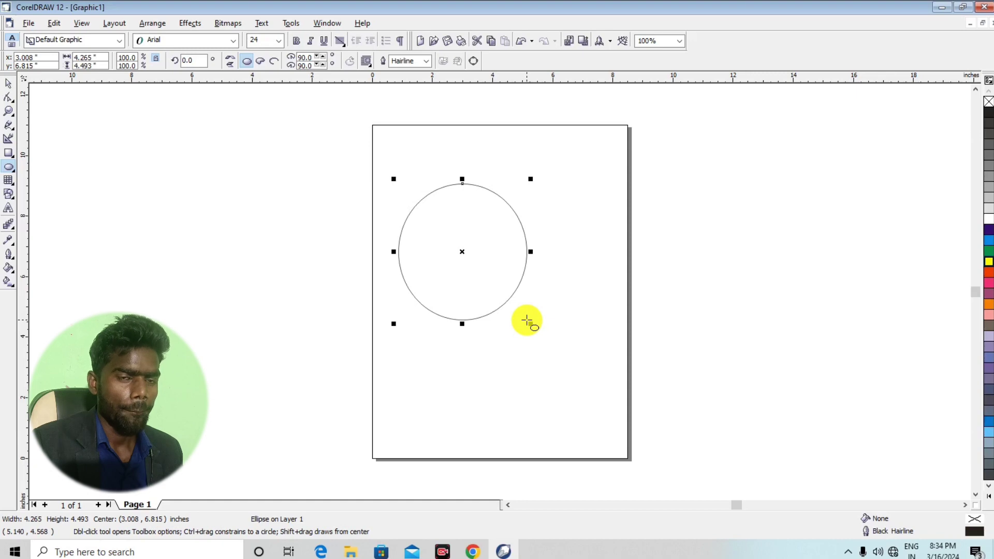
{"action": "left_click", "coordinate": [989, 268]}
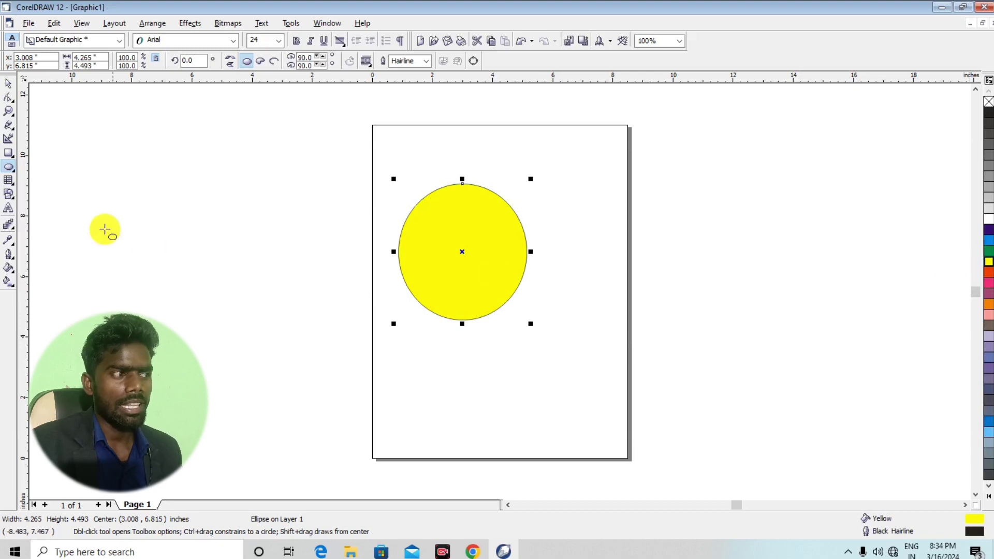
Start a two-color fountain fill for the ellipse, blending from red to yellow
{"action": "left_click", "coordinate": [11, 263]}
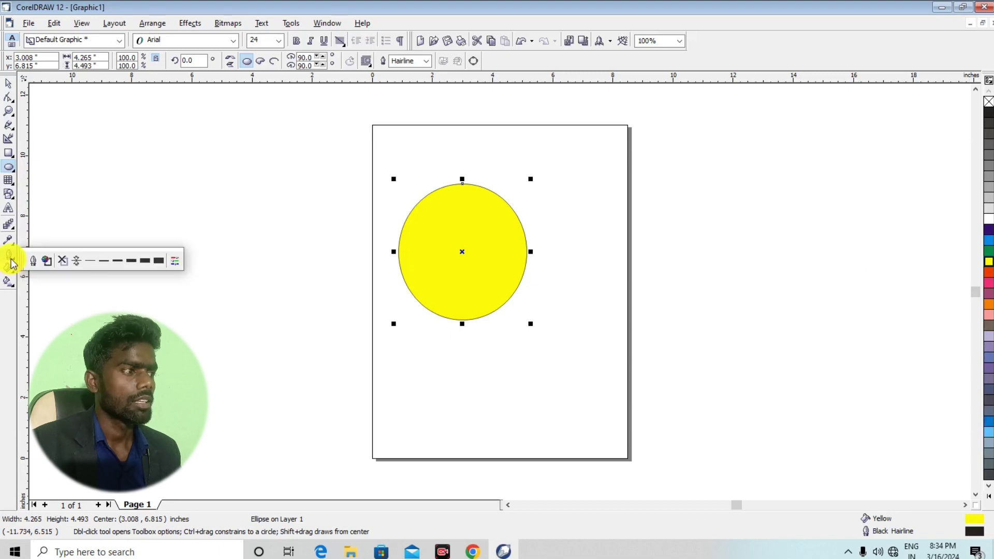
{"action": "left_click", "coordinate": [12, 273]}
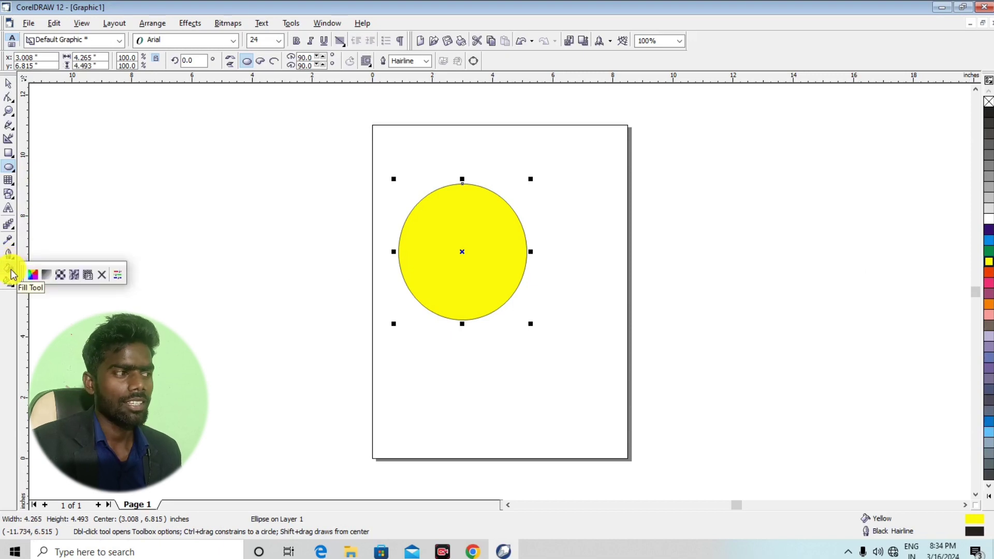
{"action": "left_click", "coordinate": [46, 274]}
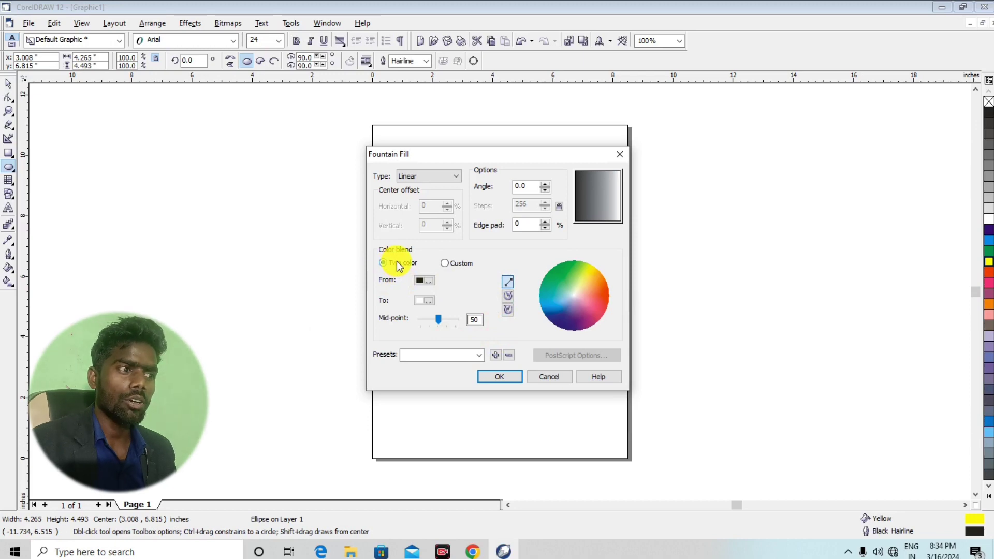
{"action": "left_click", "coordinate": [427, 281]}
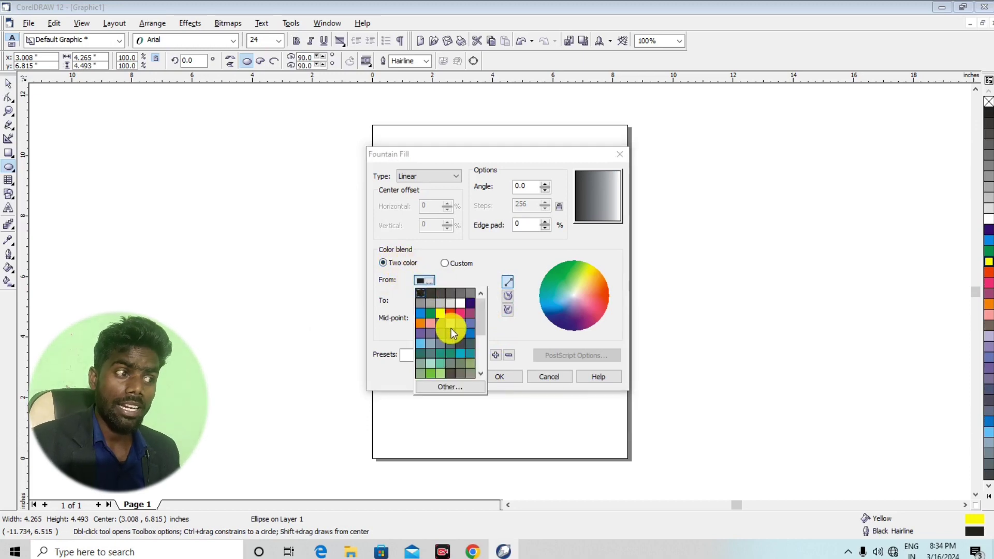
{"action": "left_click", "coordinate": [451, 313]}
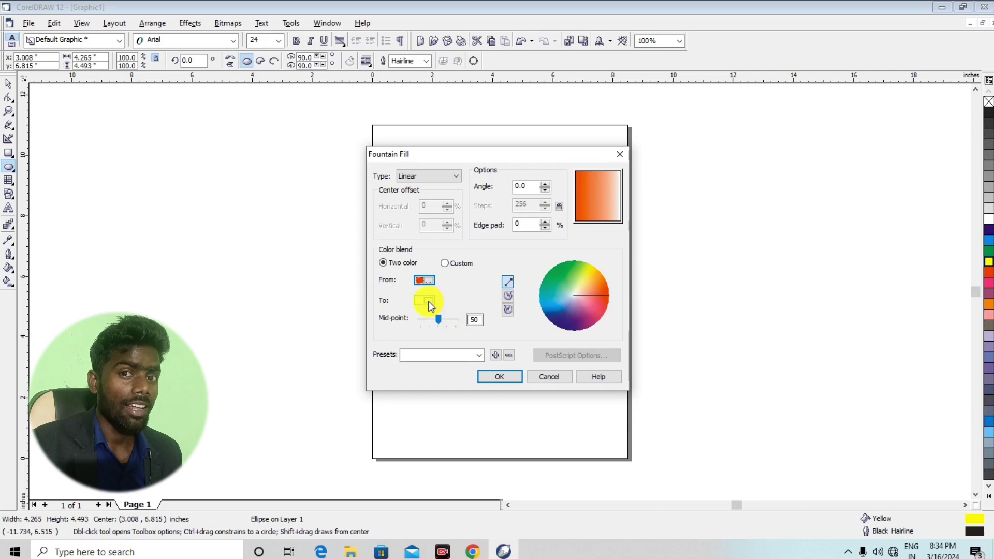
{"action": "left_click", "coordinate": [428, 304]}
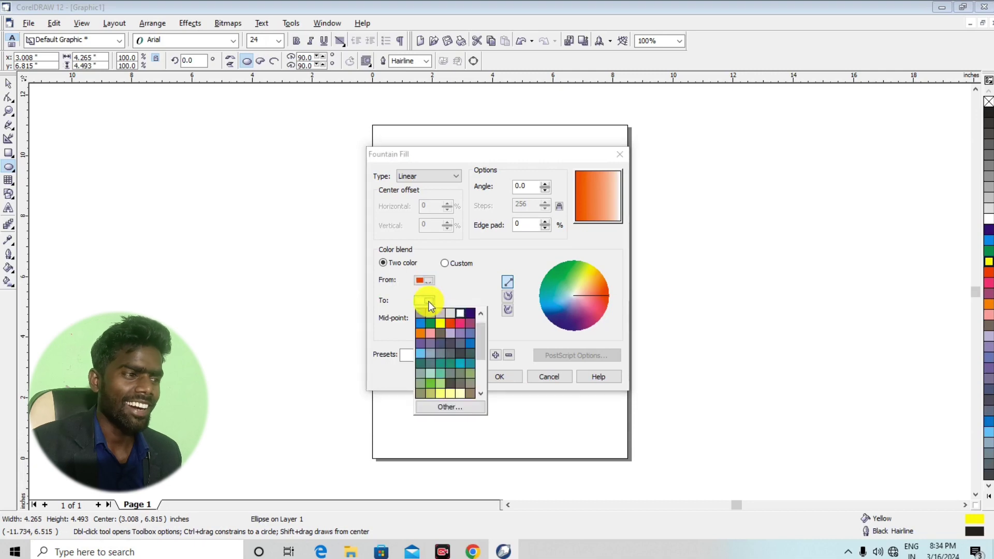
{"action": "left_click", "coordinate": [440, 323]}
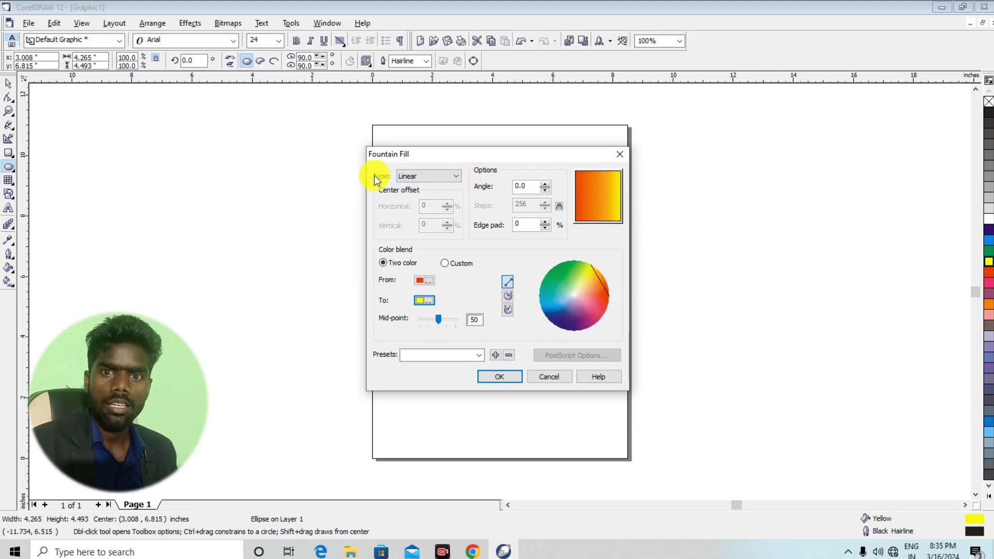
Make the fountain fill Radial with a mid-point of 16 and apply it to the ellipse
{"action": "left_click", "coordinate": [456, 176]}
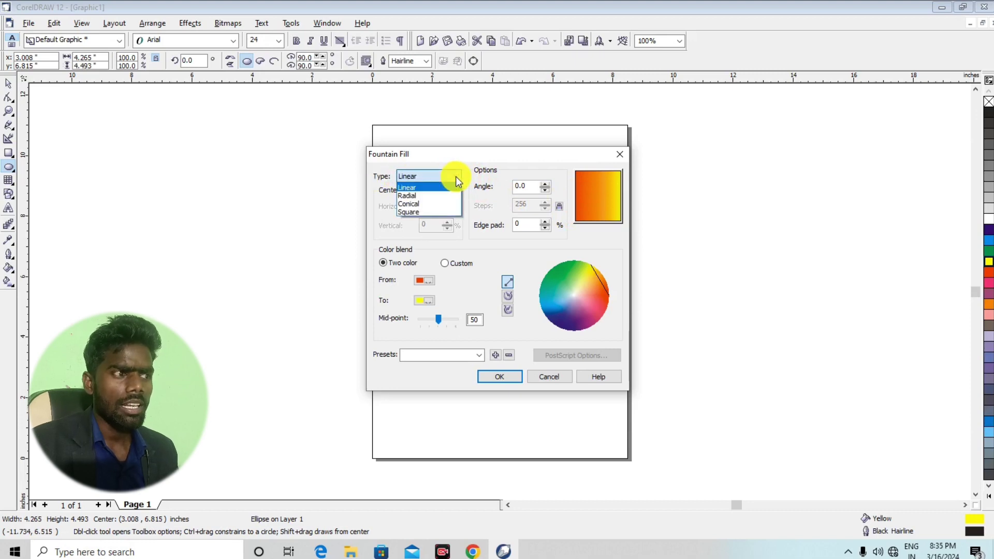
{"action": "key", "text": "Escape"}
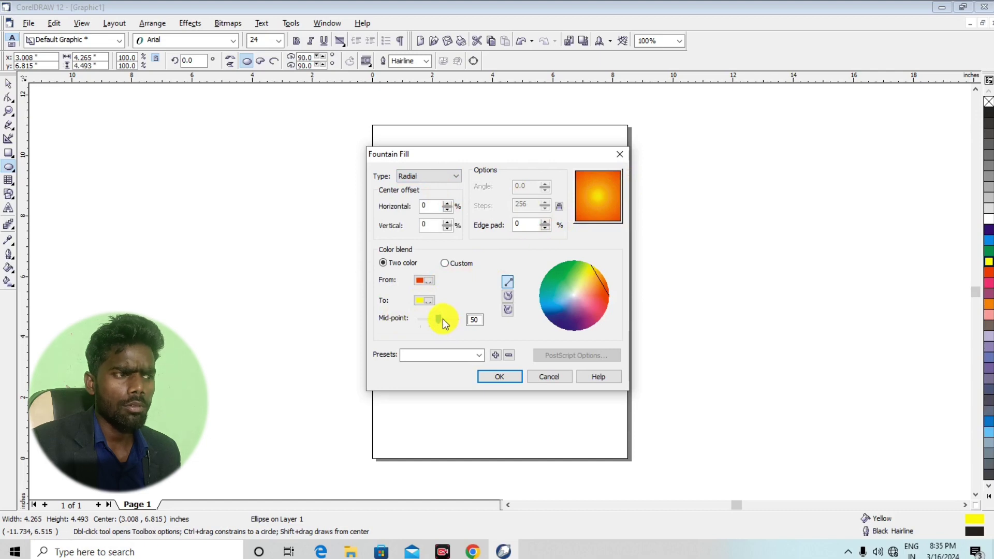
{"action": "left_click_drag", "start_coordinate": [439, 318], "coordinate": [427, 319]}
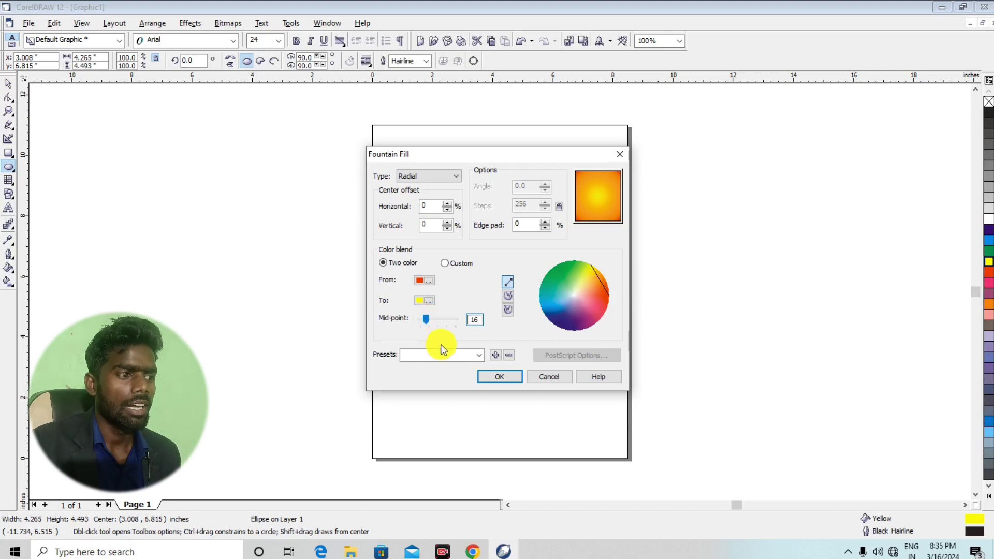
{"action": "left_click", "coordinate": [492, 376]}
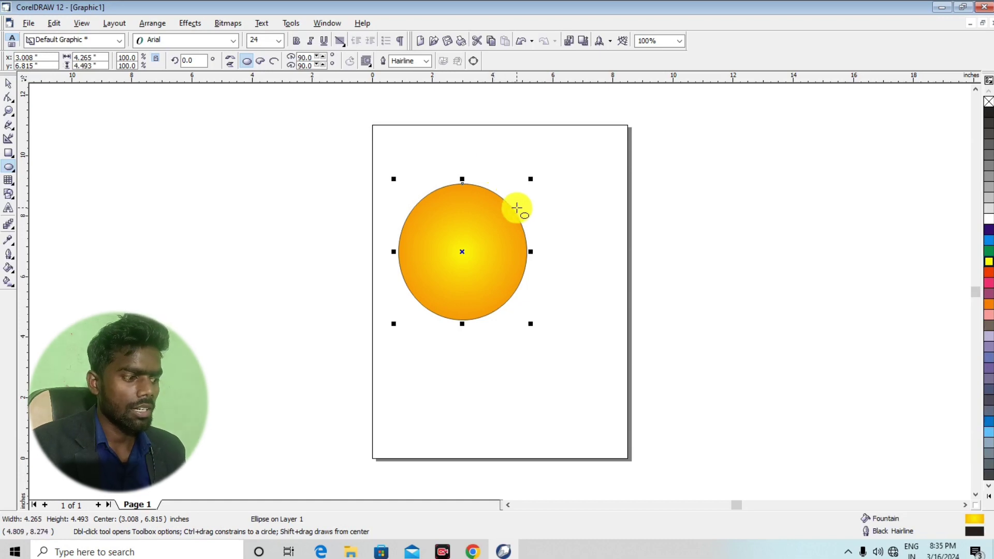
Duplicate the gradient circle and move the copy sideways to the right so it partly overlaps the original
{"action": "key", "text": "space"}
{"action": "key", "text": "ctrl+d"}
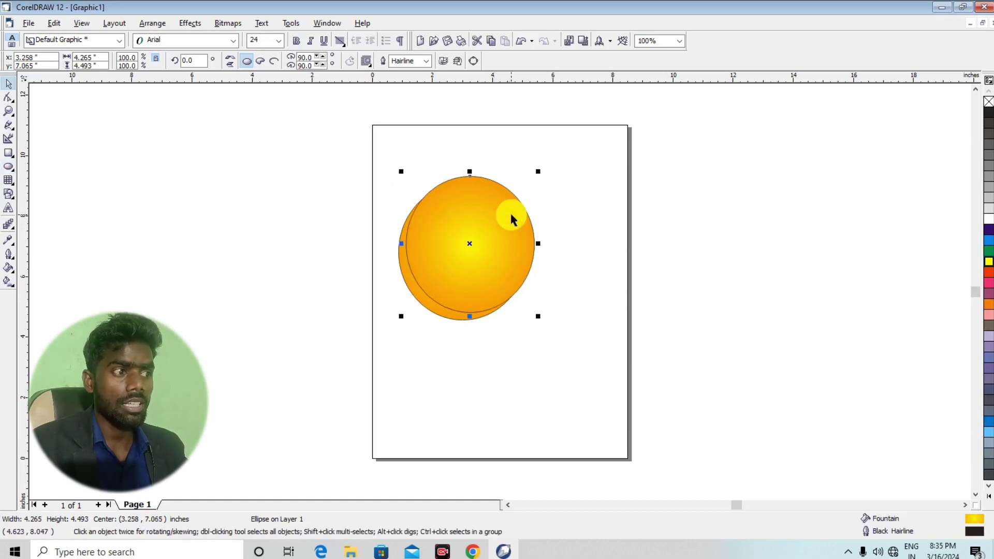
{"action": "left_click_drag", "start_coordinate": [468, 216], "coordinate": [534, 226]}
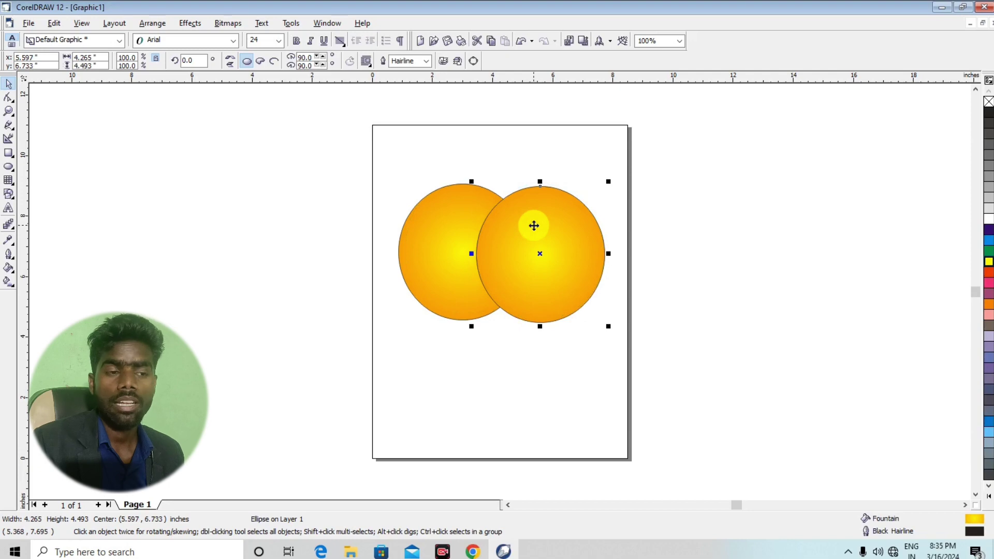
Intersect the two circles to create a lens shape, and move the original circles off the page to opposite sides
{"action": "left_click", "coordinate": [644, 203]}
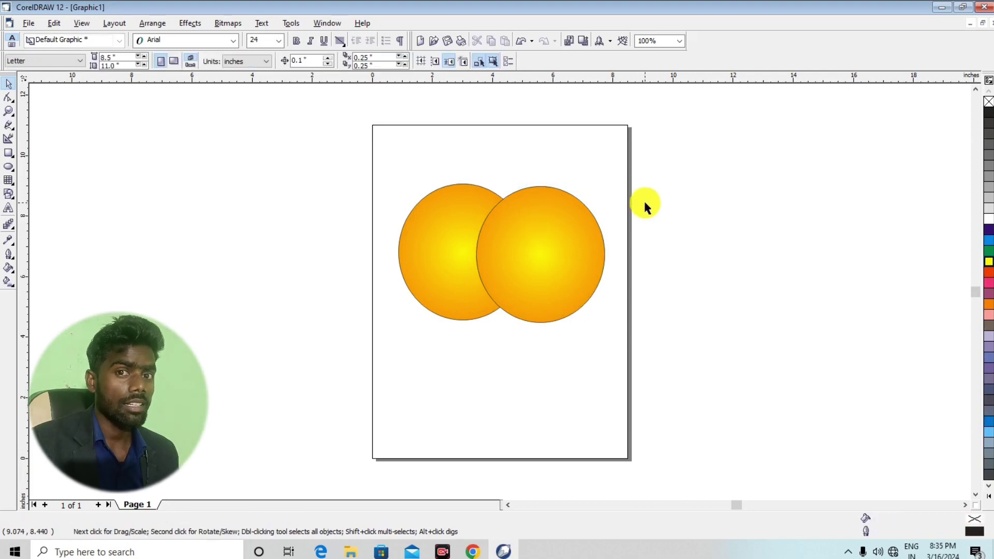
{"action": "left_click_drag", "start_coordinate": [360, 153], "coordinate": [636, 337]}
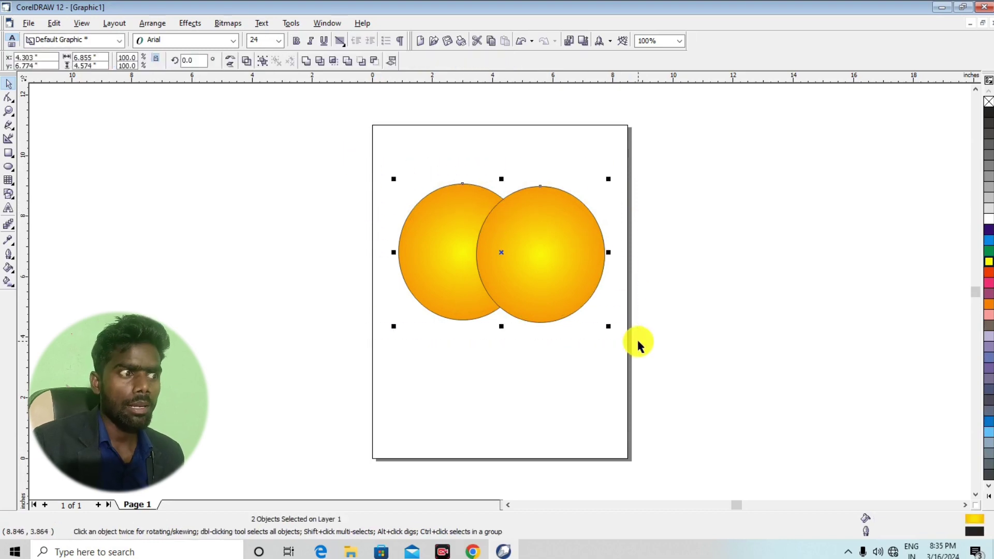
{"action": "left_click", "coordinate": [337, 63]}
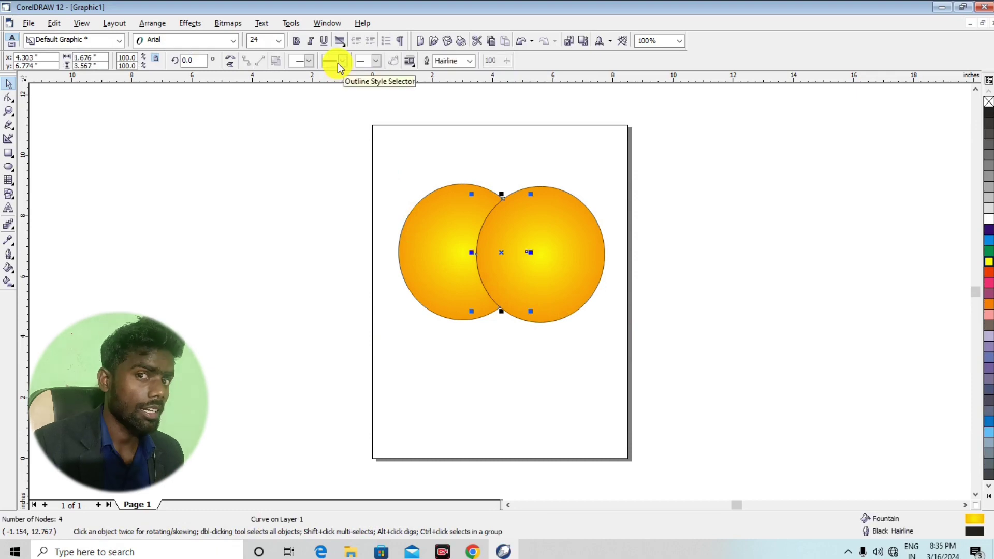
{"action": "left_click_drag", "start_coordinate": [435, 252], "coordinate": [229, 239]}
{"action": "left_click_drag", "start_coordinate": [516, 254], "coordinate": [718, 273]}
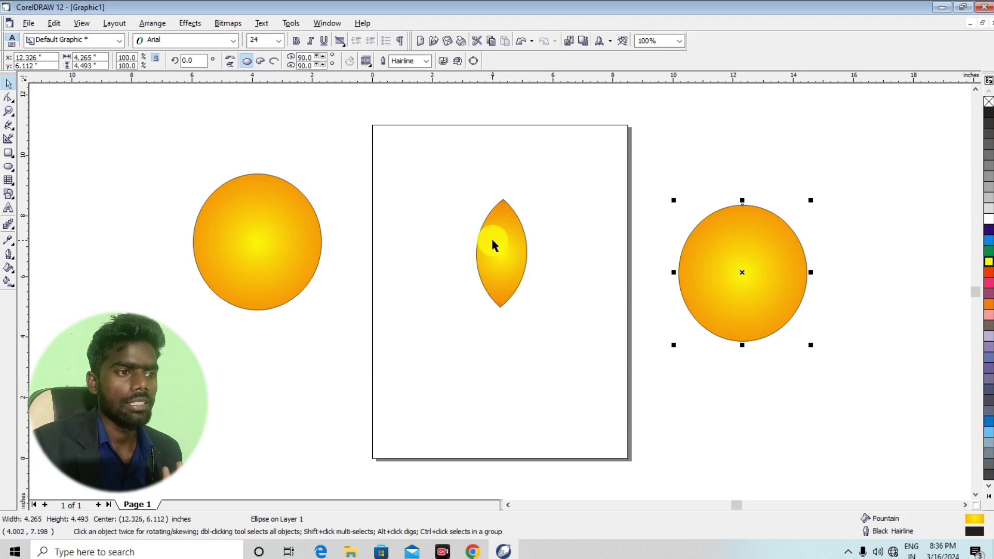
Move the right circle back over the right part of the lens shape and cut it out to form a curved petal
{"action": "left_click_drag", "start_coordinate": [769, 262], "coordinate": [587, 268]}
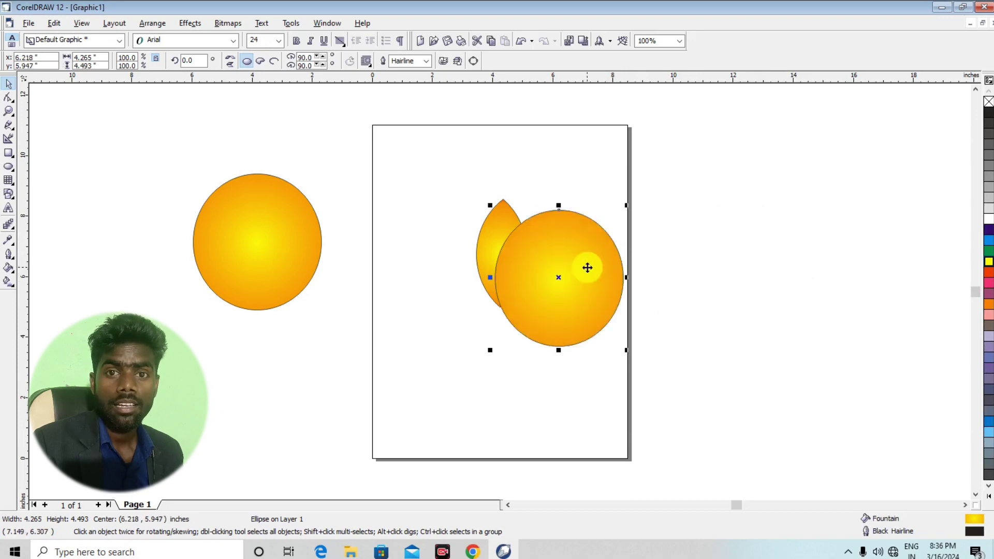
{"action": "left_click_drag", "start_coordinate": [418, 162], "coordinate": [667, 363]}
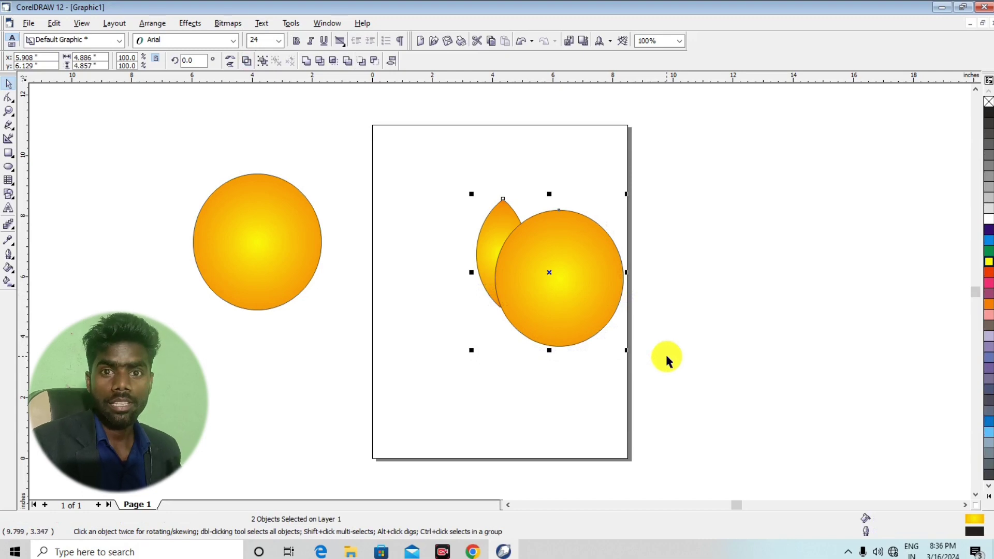
{"action": "left_click", "coordinate": [381, 62]}
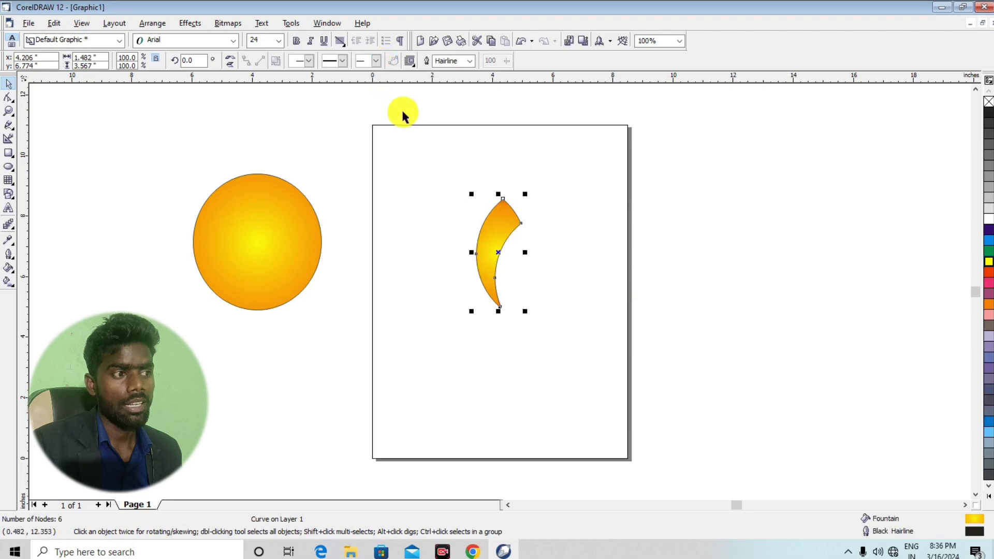
{"action": "left_click", "coordinate": [589, 260]}
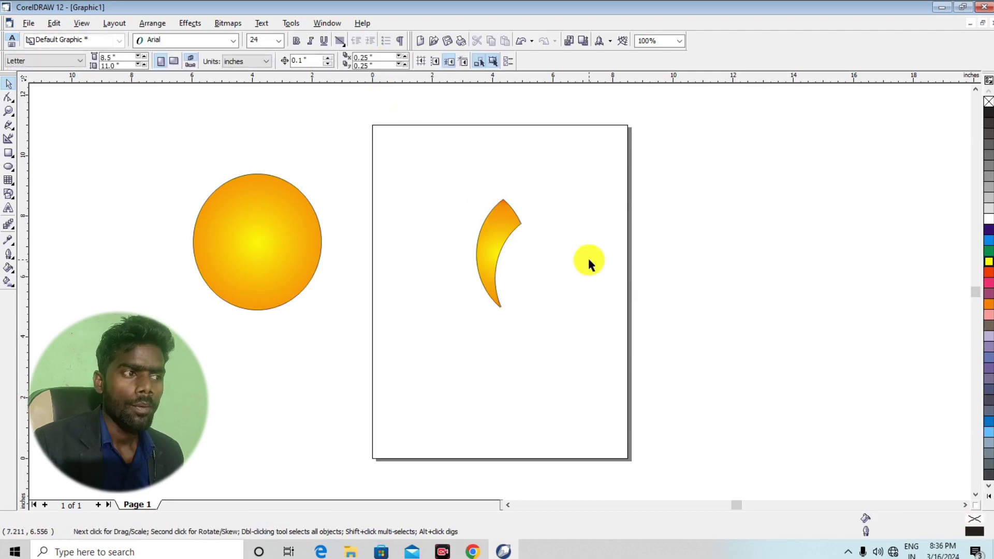
Set the petal's rotation center at its bottom tip and create a copy rotated to about 339.3 degrees
{"action": "left_click", "coordinate": [505, 221]}
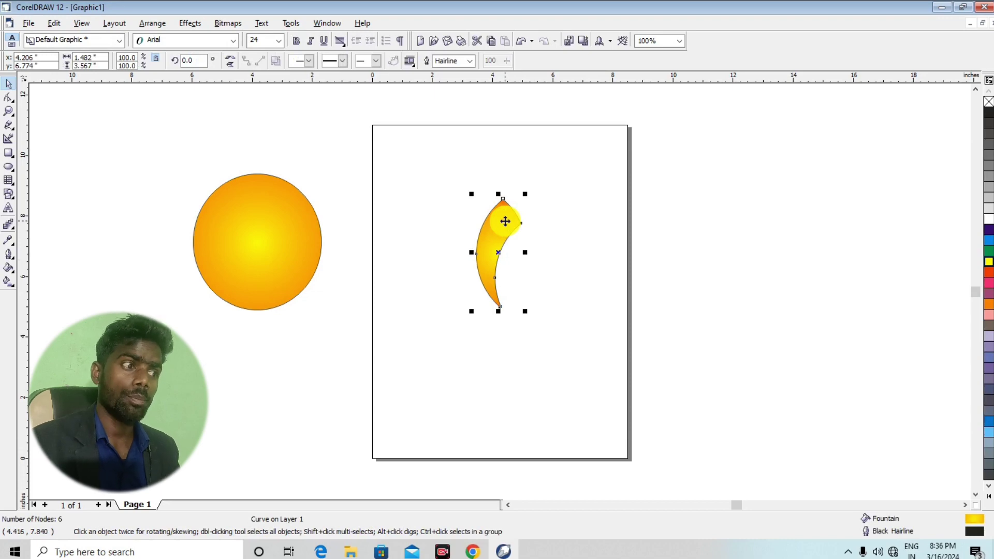
{"action": "left_click", "coordinate": [504, 221]}
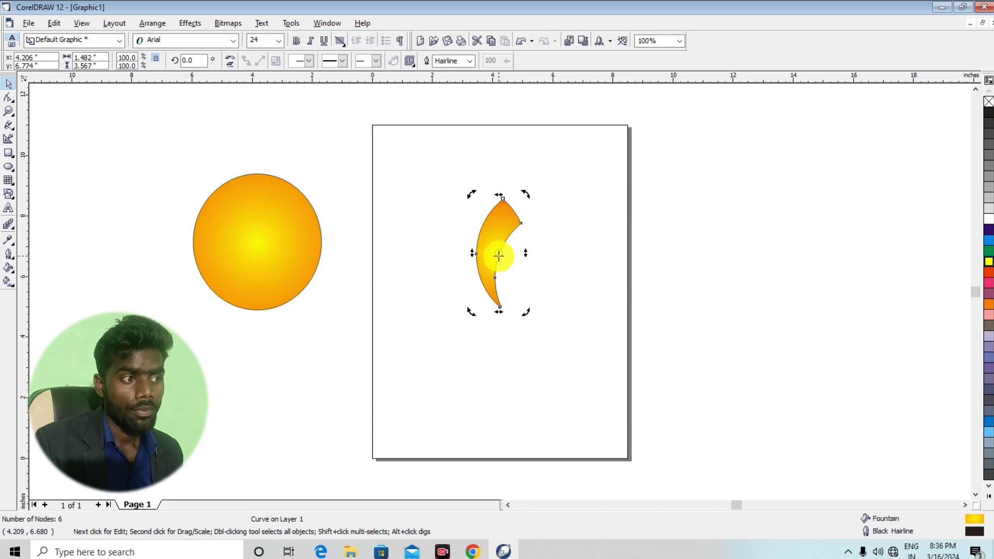
{"action": "left_click_drag", "start_coordinate": [499, 255], "coordinate": [501, 306]}
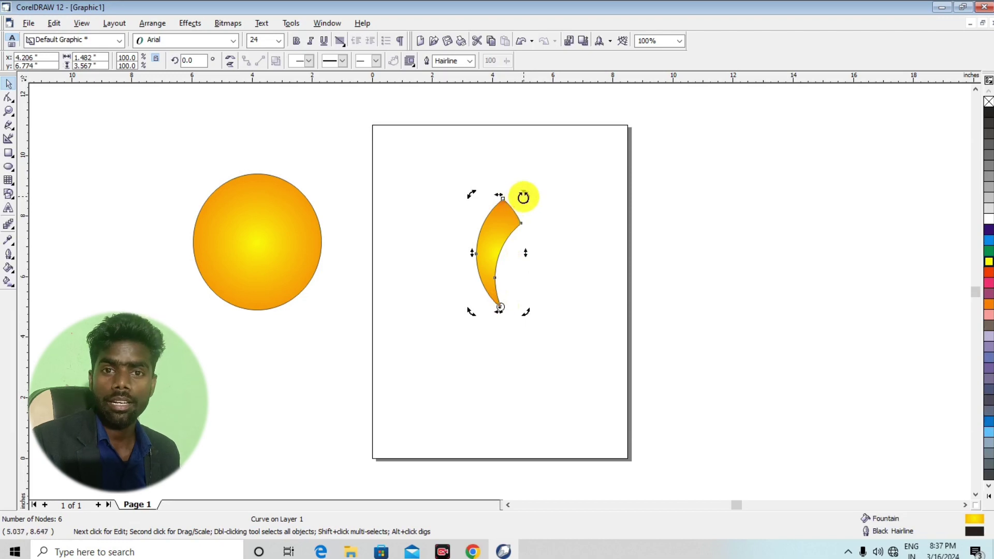
{"action": "left_click_drag", "start_coordinate": [523, 198], "coordinate": [557, 220]}
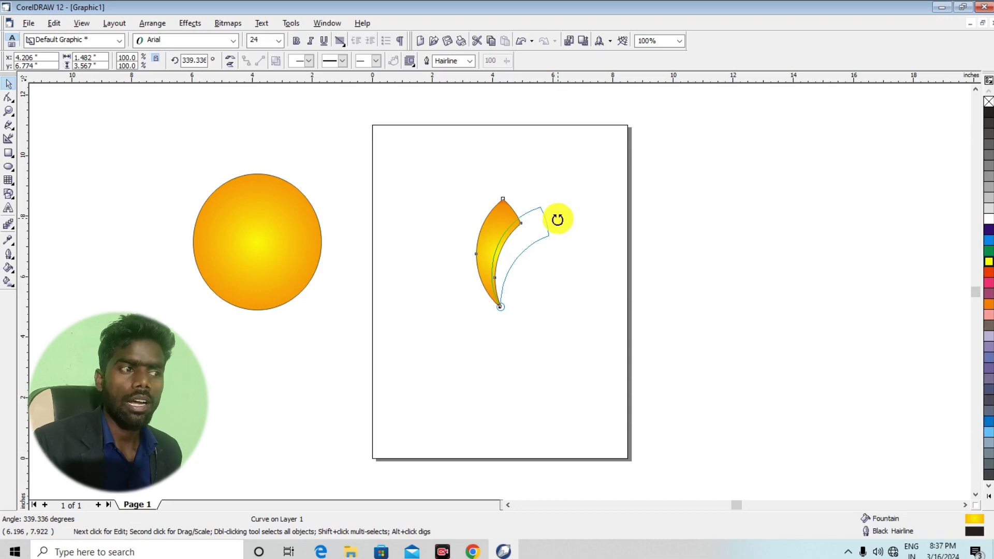
{"action": "left_click_drag", "start_coordinate": [557, 220], "coordinate": [557, 219]}
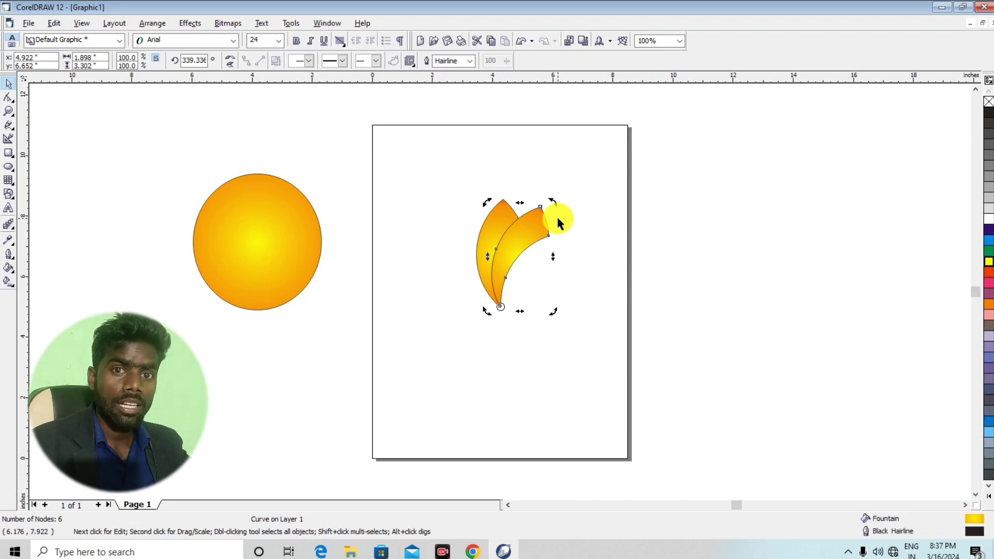
Repeat the rotated petal copy around the bottom tip until the petals form a full circular flower
{"action": "key", "text": "ctrl+r"}
{"action": "key", "text": "ctrl+r"}
{"action": "key", "text": "ctrl+r"}
{"action": "key", "text": "ctrl+r"}
{"action": "key", "text": "ctrl+r"}
{"action": "key", "text": "ctrl+r"}
{"action": "key", "text": "ctrl+r"}
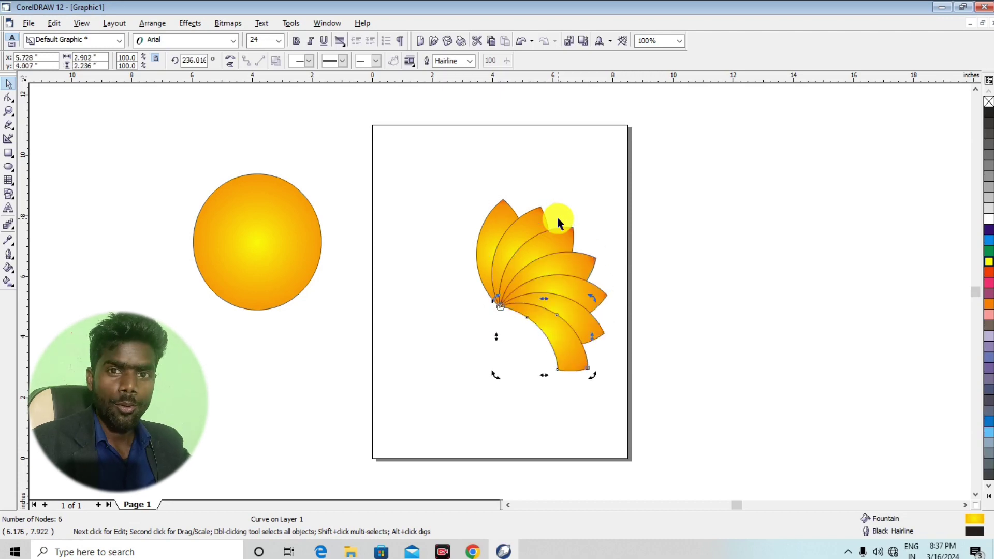
{"action": "key", "text": "ctrl+r"}
{"action": "key", "text": "ctrl+r"}
{"action": "key", "text": "ctrl+r"}
{"action": "key", "text": "ctrl+r"}
{"action": "key", "text": "ctrl+r"}
{"action": "key", "text": "ctrl+r"}
{"action": "key", "text": "ctrl+r"}
{"action": "key", "text": "ctrl+r"}
{"action": "key", "text": "ctrl+r"}
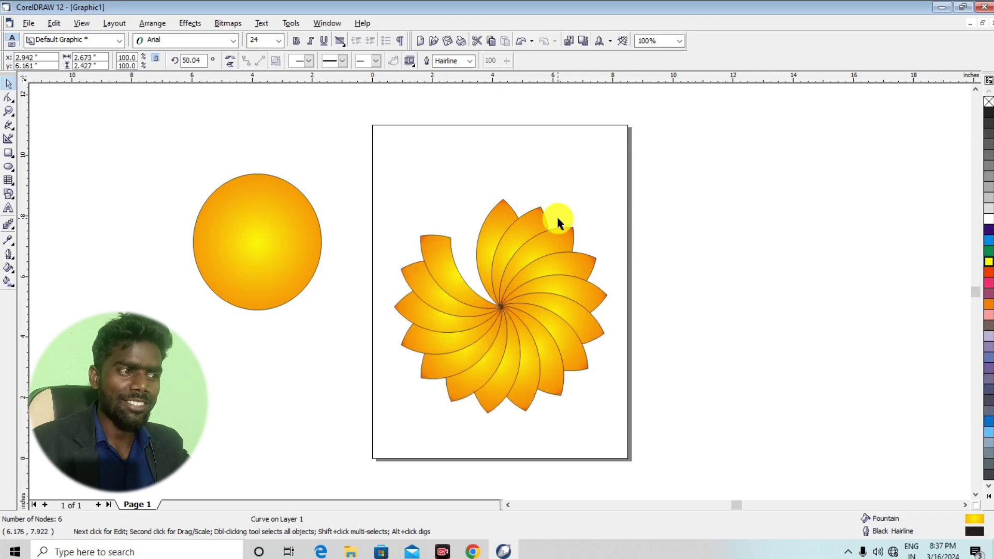
{"action": "left_click", "coordinate": [634, 201]}
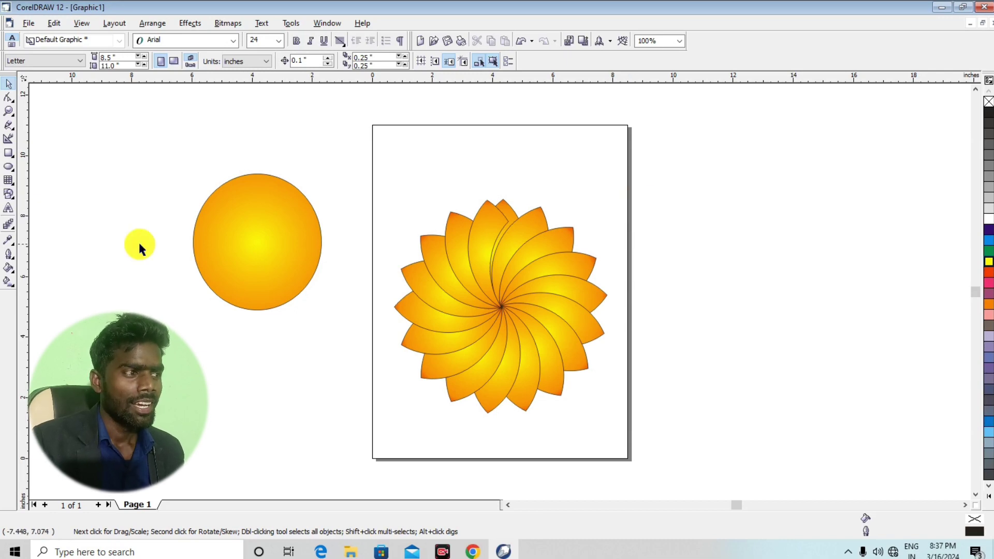
Delete the leftover gradient circle beside the page
{"action": "left_click", "coordinate": [245, 233]}
{"action": "key", "text": "Delete"}
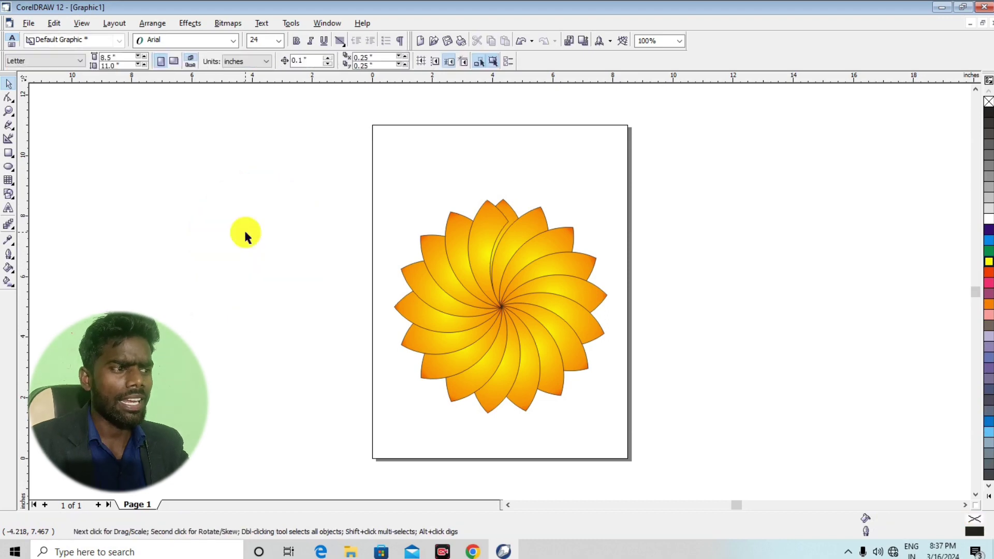